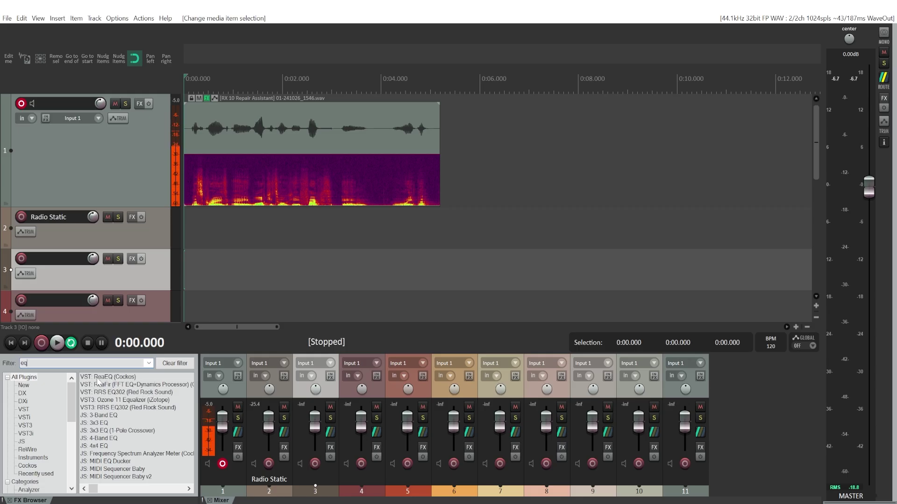
Step: Add VST: ReaEQ (Cockos) from the FX Browser to the voice clip, after RX 10 Repair Assistant
{"action": "left_click_drag", "start_coordinate": [98, 379], "coordinate": [334, 234]}
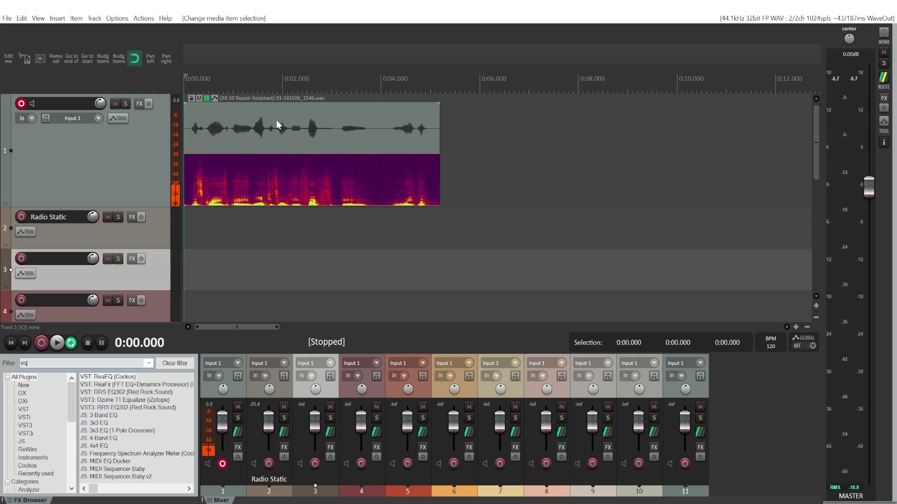
{"action": "left_click_drag", "start_coordinate": [279, 125], "coordinate": [300, 138]}
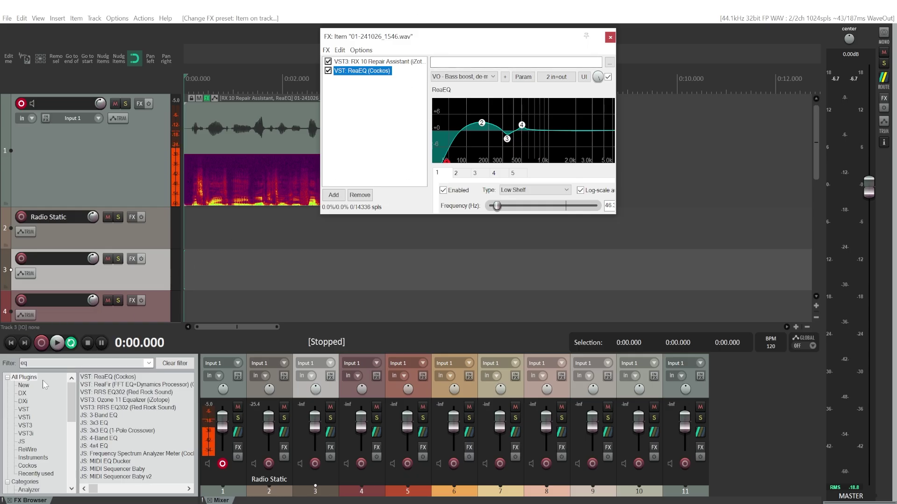
Step: Move and enlarge the FX: Item window until ReaEQ's whole graph and band controls fit
{"action": "left_click_drag", "start_coordinate": [412, 34], "coordinate": [304, 75]}
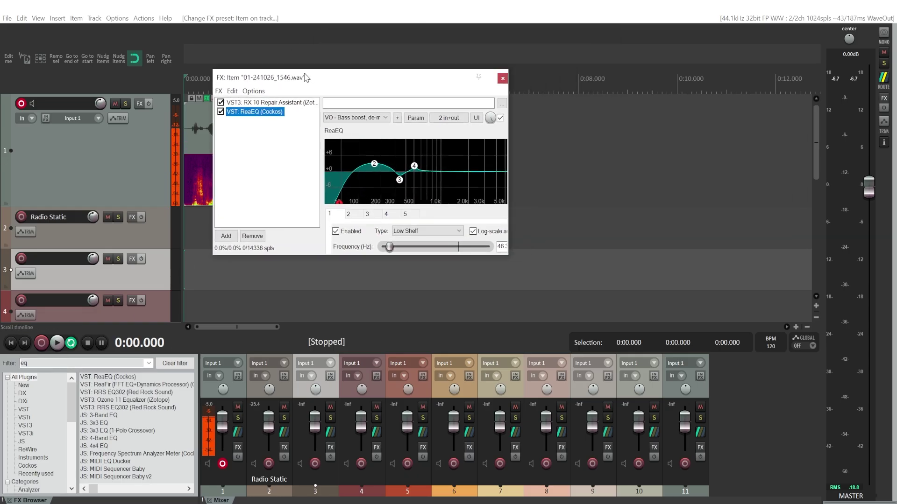
{"action": "left_click_drag", "start_coordinate": [506, 257], "coordinate": [795, 470]}
{"action": "left_click_drag", "start_coordinate": [216, 76], "coordinate": [176, 44]}
{"action": "left_click_drag", "start_coordinate": [298, 58], "coordinate": [270, 30]}
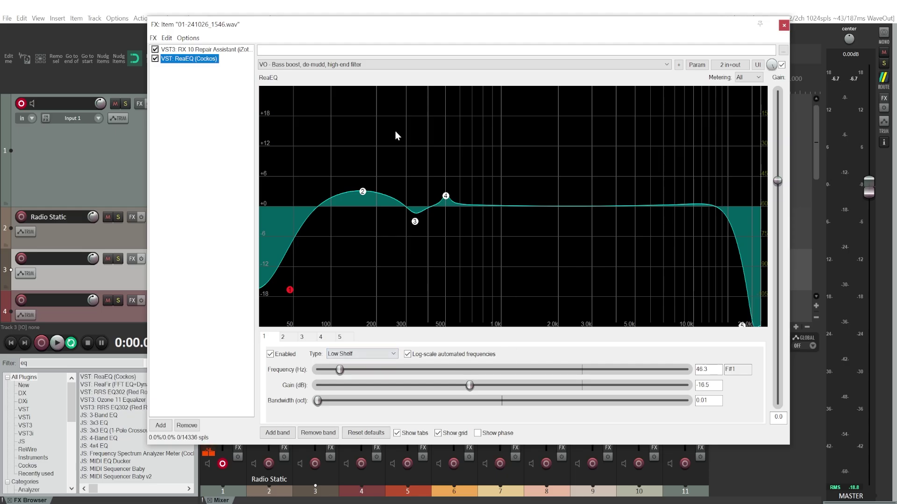
Step: Set ReaEQ to No preset and disable the 300 Hz band 2
{"action": "left_click", "coordinate": [292, 67]}
{"action": "left_click", "coordinate": [317, 73]}
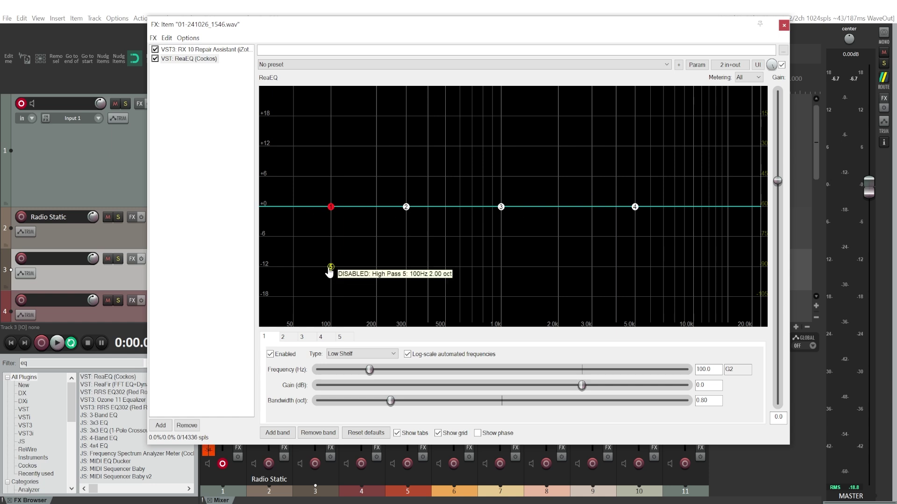
{"action": "right_click", "coordinate": [406, 206]}
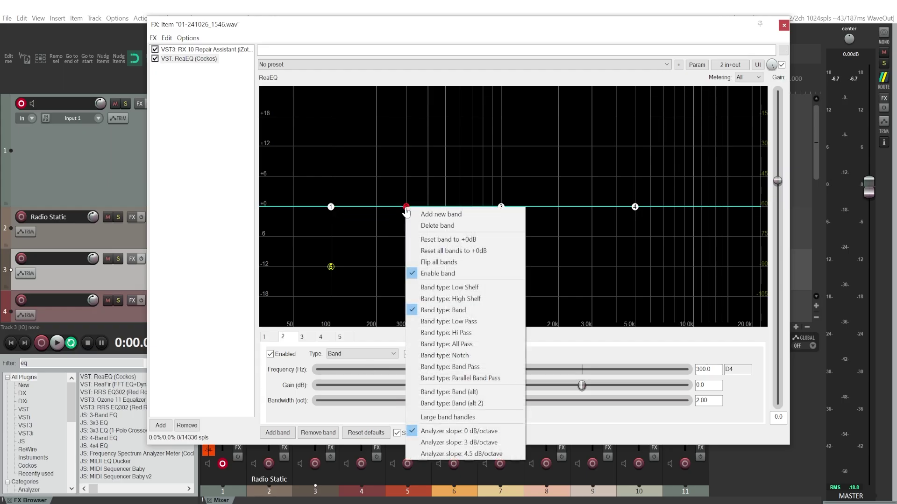
{"action": "left_click", "coordinate": [452, 275]}
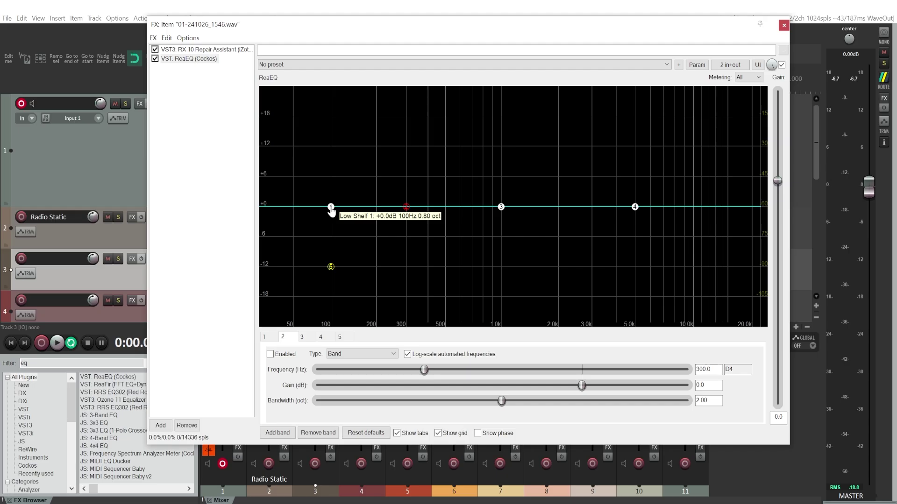
Step: Shelve off about -21.7 dB below 699 Hz and -22.7 dB above 6206.5 Hz
{"action": "left_click_drag", "start_coordinate": [331, 210], "coordinate": [454, 322]}
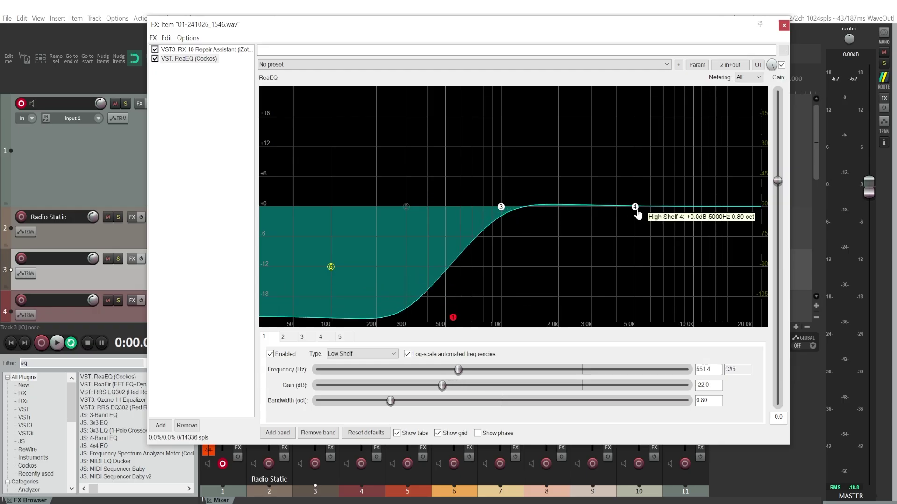
{"action": "left_click_drag", "start_coordinate": [637, 214], "coordinate": [643, 243]}
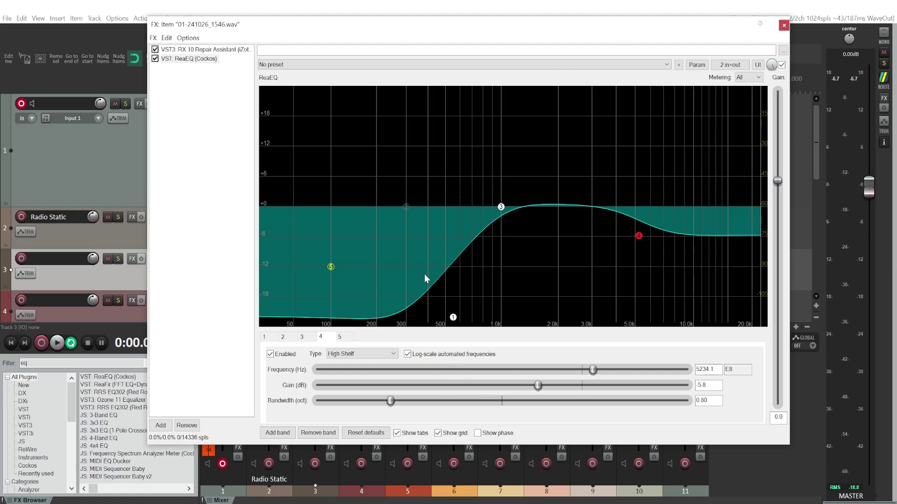
{"action": "mouse_move", "coordinate": [453, 317]}
{"action": "left_mouse_down"}
{"action": "mouse_move", "coordinate": [473, 319]}
{"action": "mouse_move", "coordinate": [463, 317]}
{"action": "left_mouse_up"}
{"action": "left_click_drag", "start_coordinate": [639, 237], "coordinate": [656, 327]}
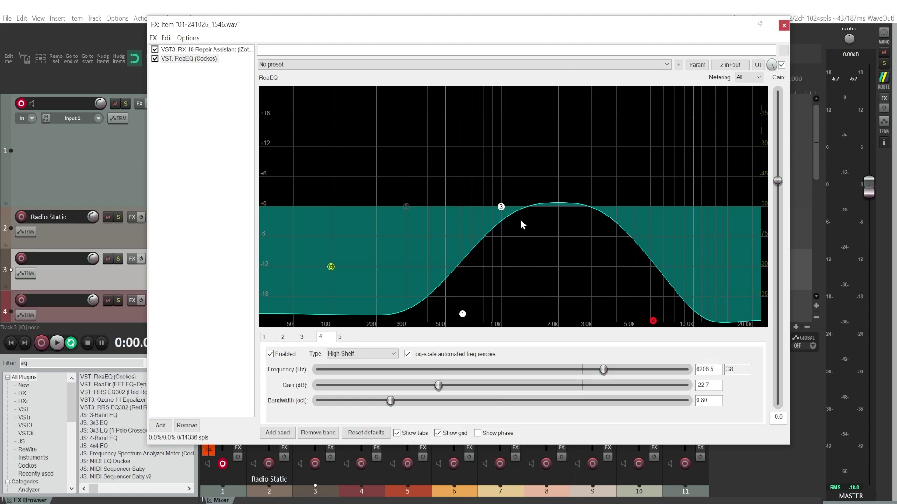
Step: Boost band 3 near 2.4 kHz and move the low shelf to 1071.7 Hz at -22.2 dB
{"action": "left_click_drag", "start_coordinate": [500, 207], "coordinate": [564, 202]}
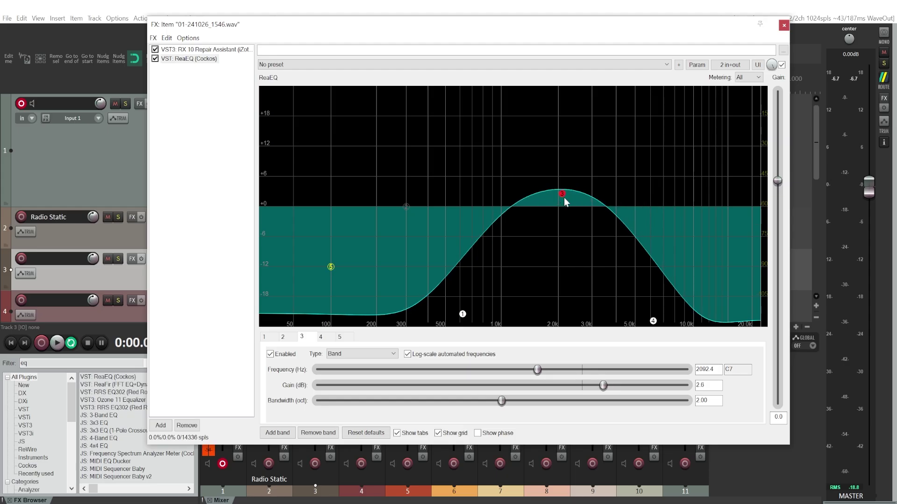
{"action": "left_click_drag", "start_coordinate": [463, 314], "coordinate": [475, 324]}
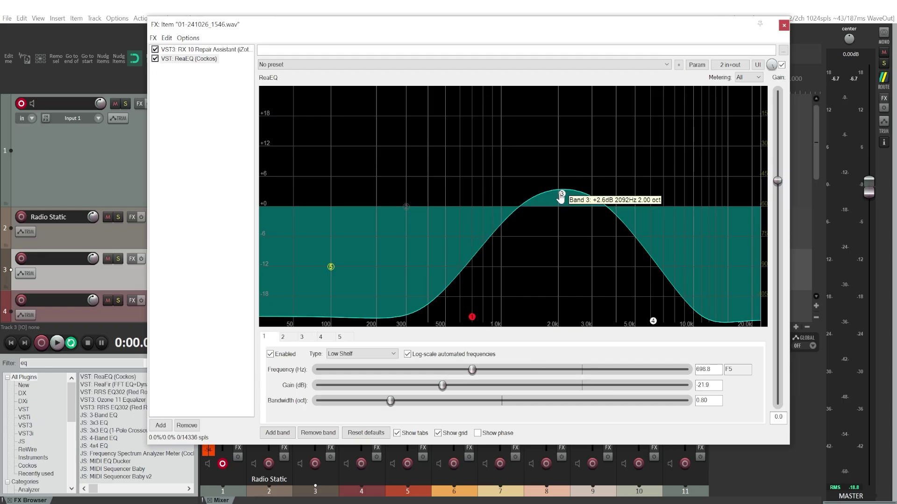
{"action": "left_click_drag", "start_coordinate": [565, 199], "coordinate": [574, 197]}
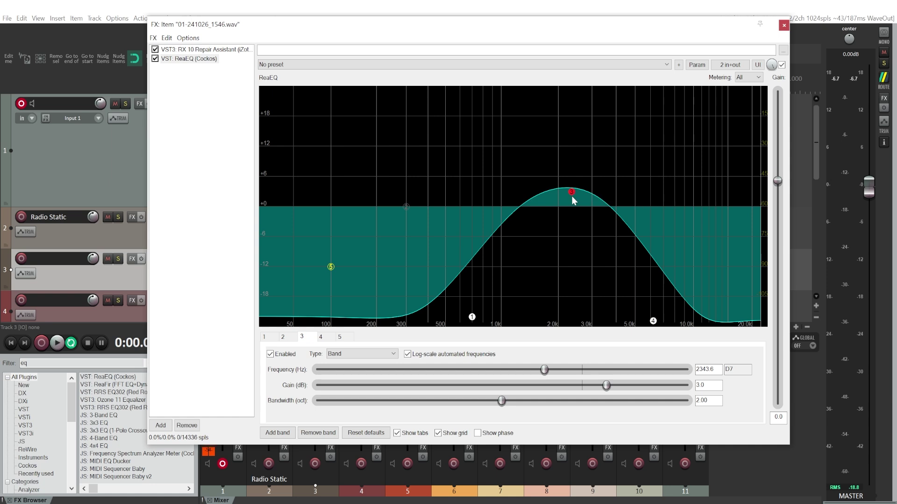
{"action": "left_click_drag", "start_coordinate": [572, 194], "coordinate": [575, 191]}
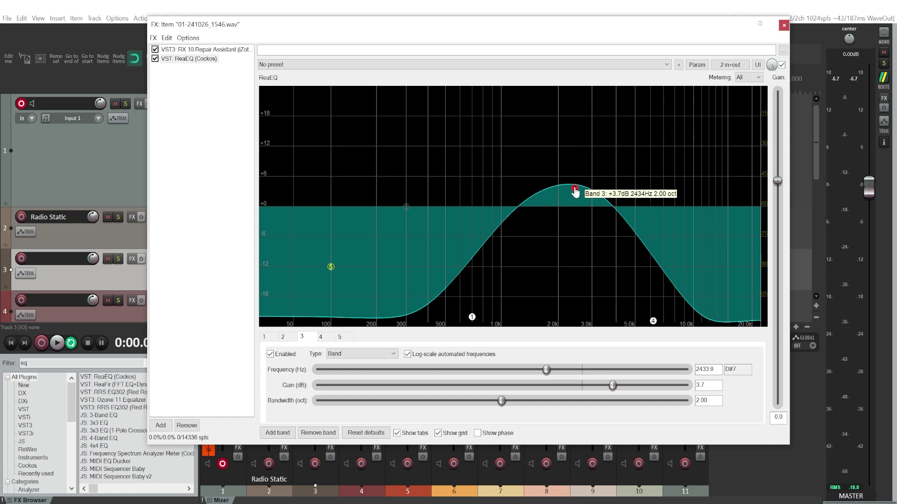
{"action": "left_click_drag", "start_coordinate": [653, 321], "coordinate": [648, 327]}
{"action": "left_click_drag", "start_coordinate": [472, 318], "coordinate": [509, 321]}
{"action": "left_click_drag", "start_coordinate": [372, 26], "coordinate": [490, 21]}
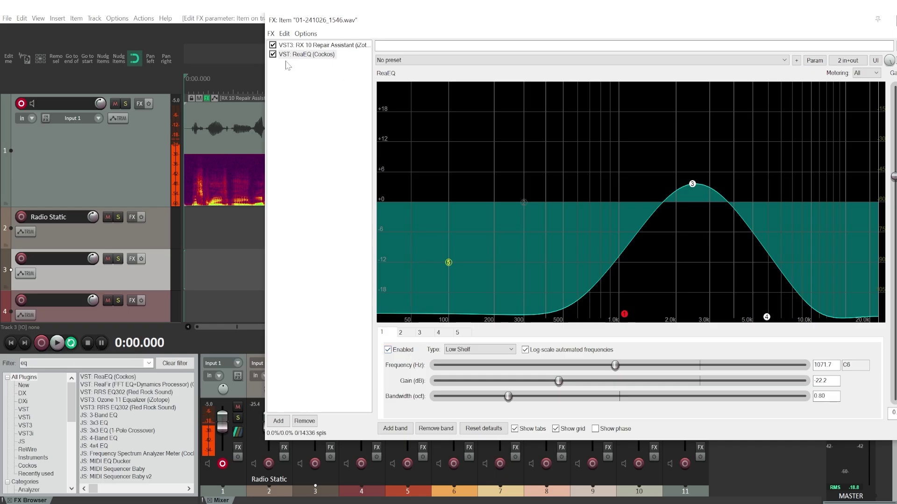
Step: Play the voice, compare ReaEQ bypassed, then set low shelf ~1250 Hz, band 3 +6 dB, high ~4600 Hz
{"action": "left_click", "coordinate": [272, 54]}
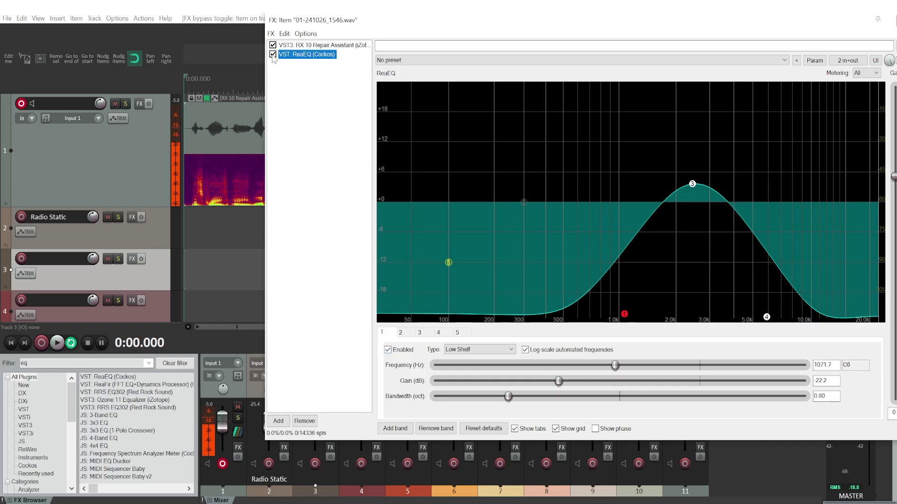
{"action": "left_click", "coordinate": [57, 346]}
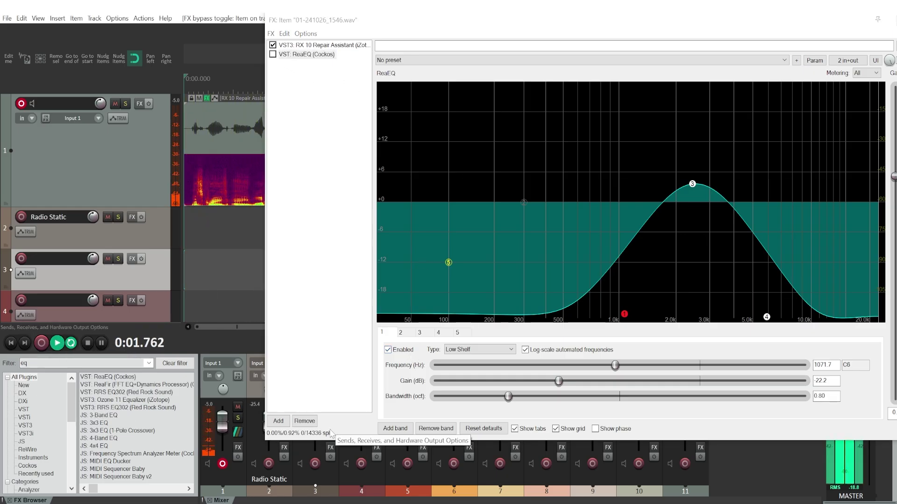
{"action": "left_click", "coordinate": [273, 55]}
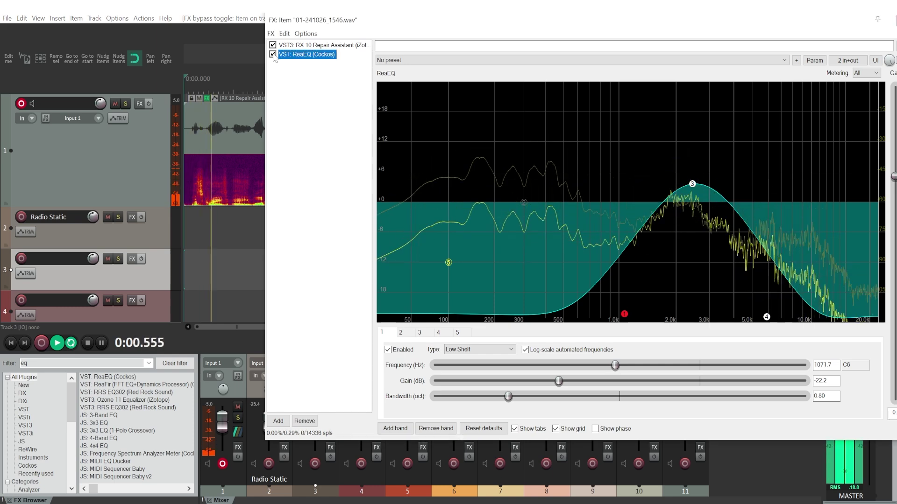
{"action": "left_click_drag", "start_coordinate": [624, 314], "coordinate": [642, 318]}
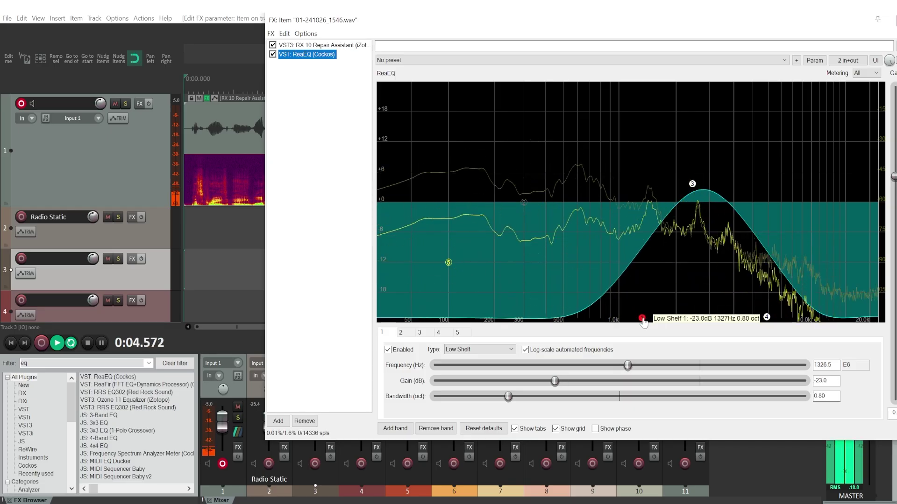
{"action": "left_click_drag", "start_coordinate": [693, 190], "coordinate": [692, 173]}
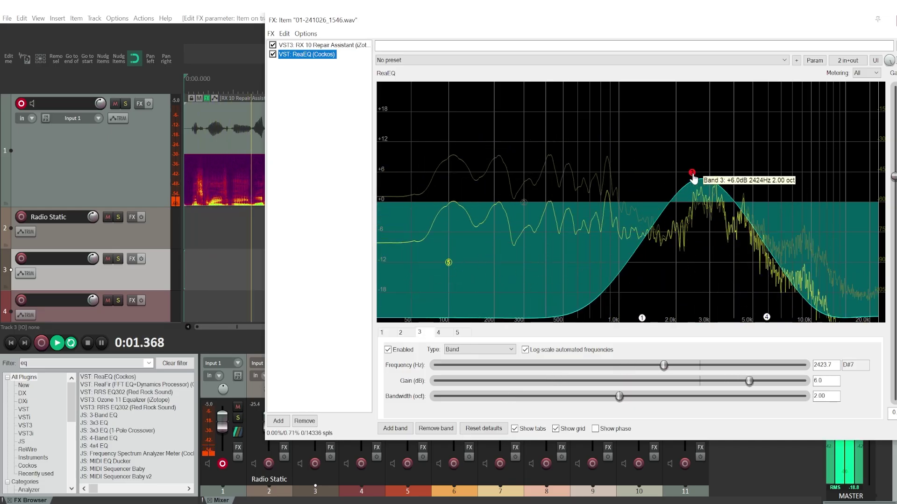
{"action": "left_click_drag", "start_coordinate": [770, 320], "coordinate": [735, 292]}
Step: Tighten to low shelf 2727.5 Hz, band 3 +17.8 dB, high shelf 3642.7 Hz, then stop playback
{"action": "left_click_drag", "start_coordinate": [643, 319], "coordinate": [664, 320]}
{"action": "left_click_drag", "start_coordinate": [692, 173], "coordinate": [700, 140]}
{"action": "left_click_drag", "start_coordinate": [662, 318], "coordinate": [701, 328]}
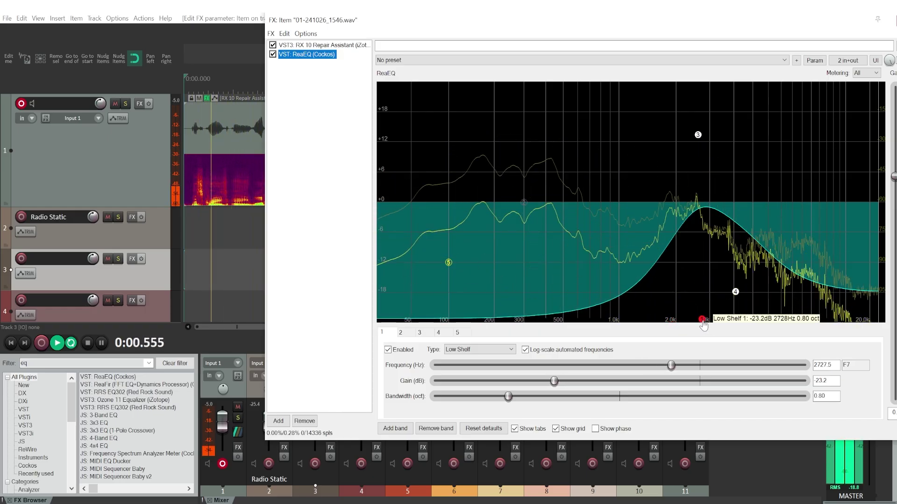
{"action": "left_click", "coordinate": [698, 135]}
{"action": "left_click_drag", "start_coordinate": [700, 137], "coordinate": [700, 115]}
{"action": "left_click_drag", "start_coordinate": [737, 297], "coordinate": [727, 307]}
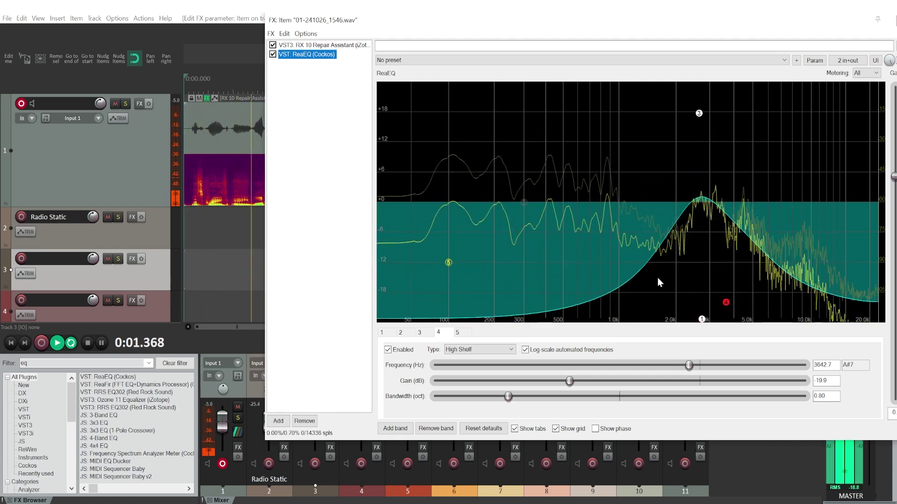
{"action": "left_click", "coordinate": [88, 343]}
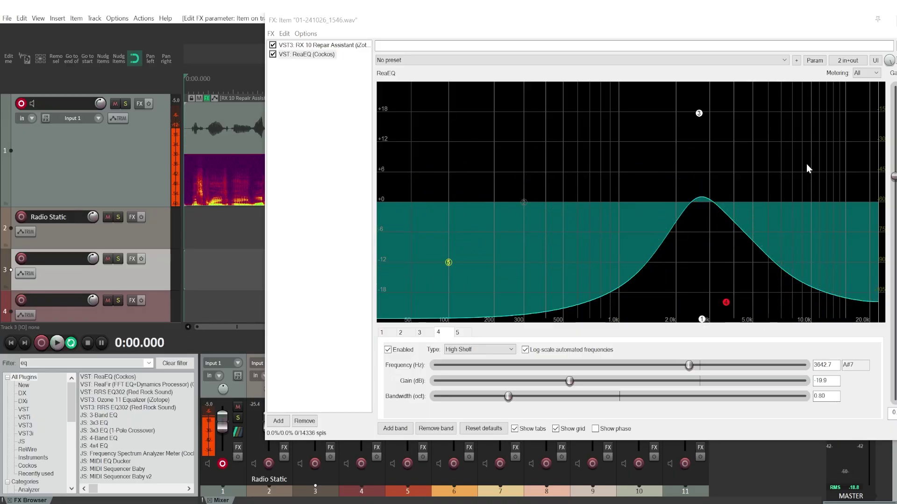
Step: Select the Radio Static track in REAPER, then bring the YouTube Studio browser window forward
{"action": "left_click_drag", "start_coordinate": [824, 25], "coordinate": [790, 21]}
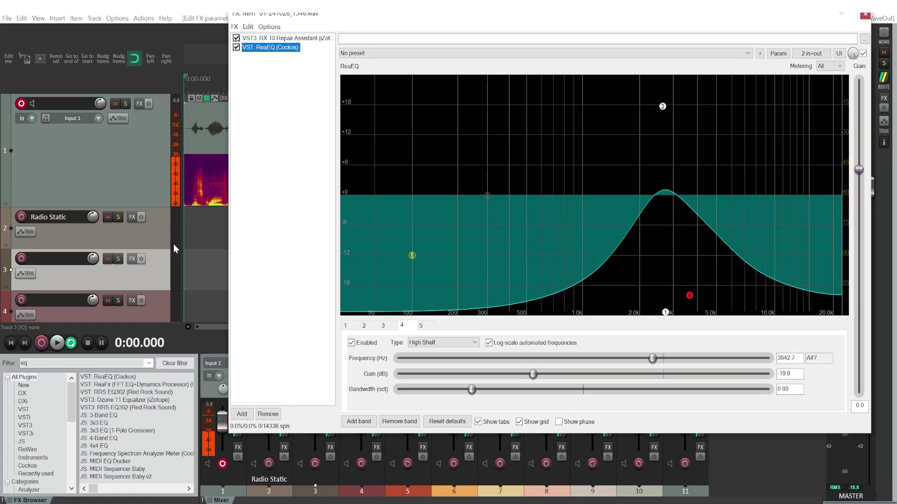
{"action": "left_click", "coordinate": [203, 227]}
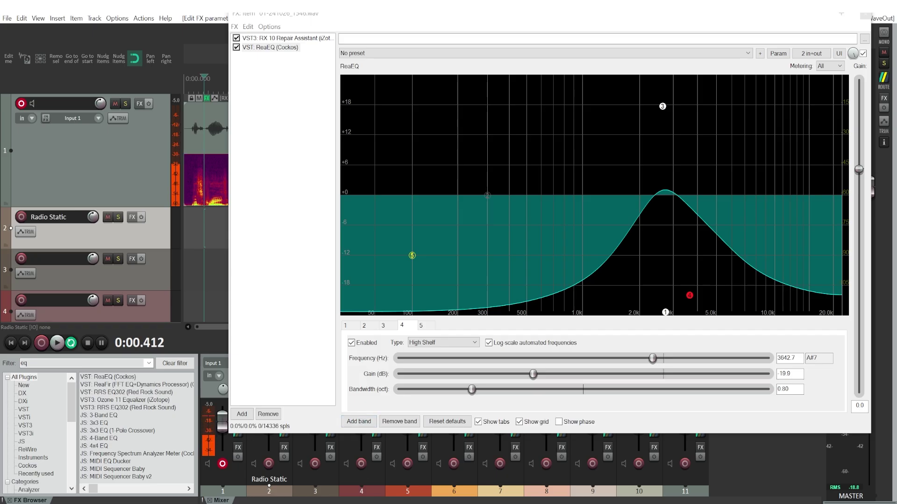
{"action": "mouse_move", "coordinate": [348, 502]}
{"action": "left_click", "coordinate": [348, 467]}
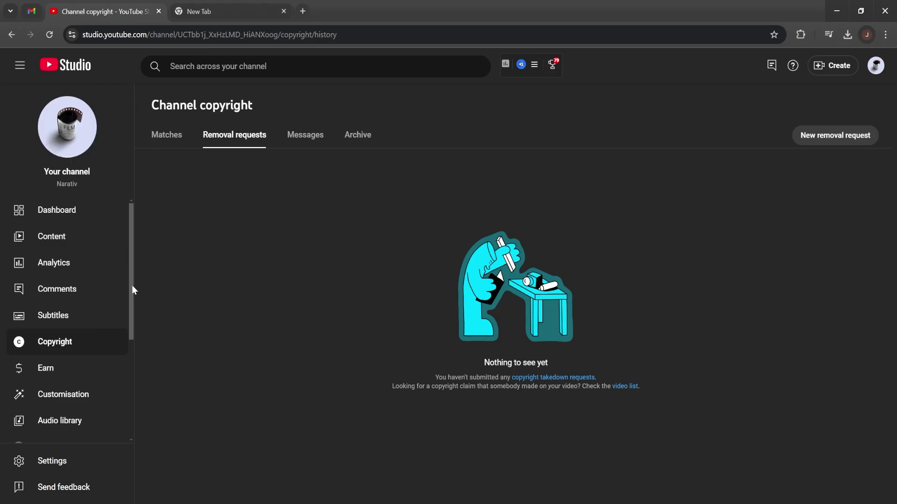
Step: Open YouTube Studio's Audio library on the Sound effects tab
{"action": "left_click", "coordinate": [40, 423]}
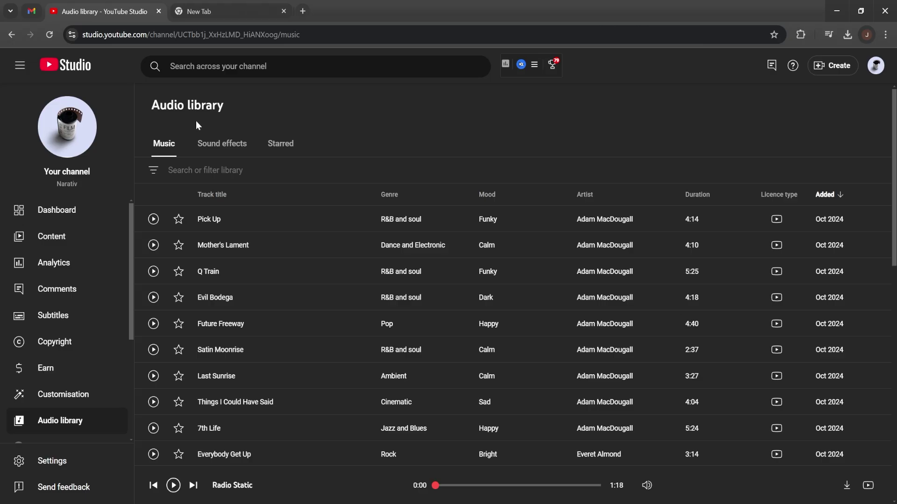
{"action": "left_click", "coordinate": [201, 144]}
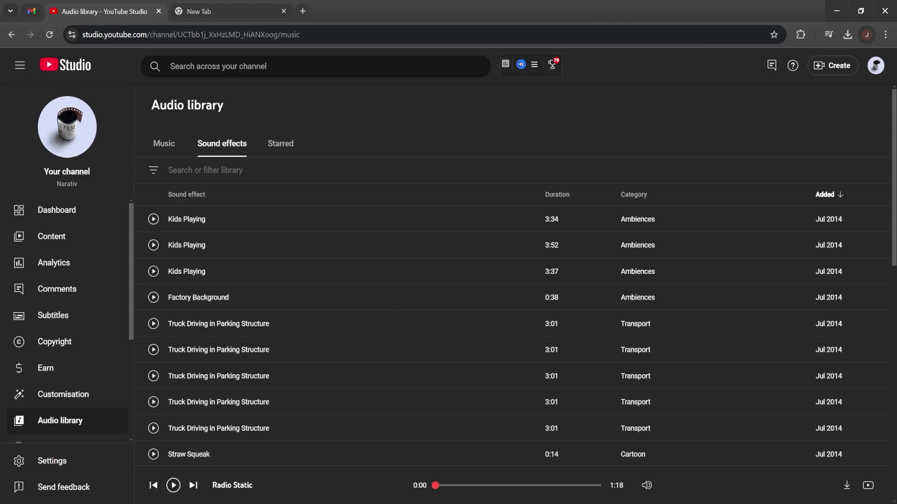
Step: Filter the sound effects by 'radi' and preview the 1:18 Radio Static clip
{"action": "left_click", "coordinate": [196, 170]}
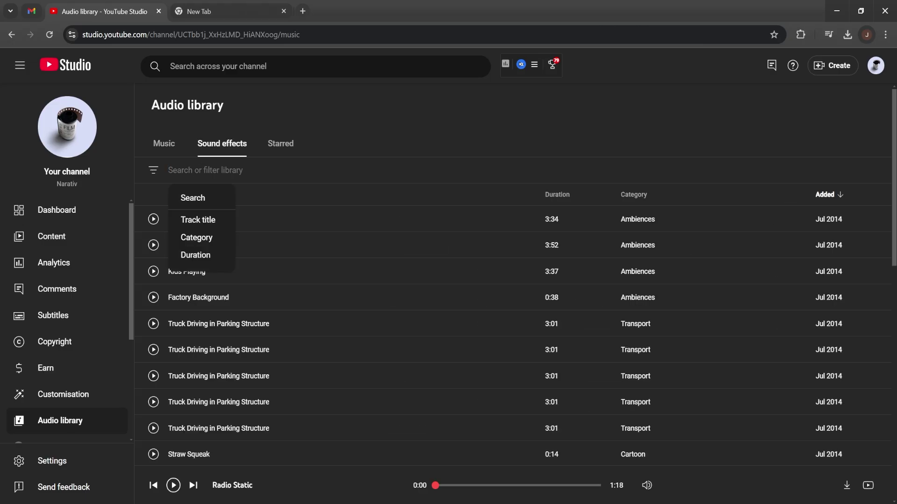
{"action": "type", "text": "radio"}
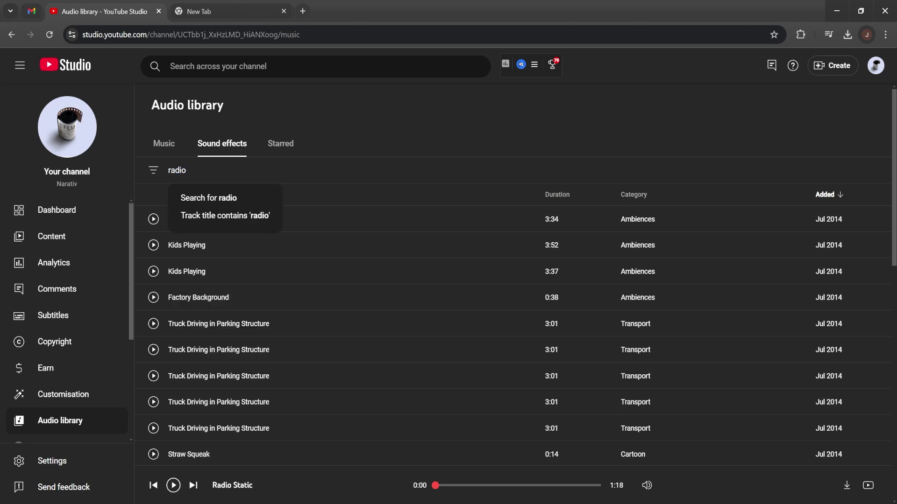
{"action": "key", "text": "Return"}
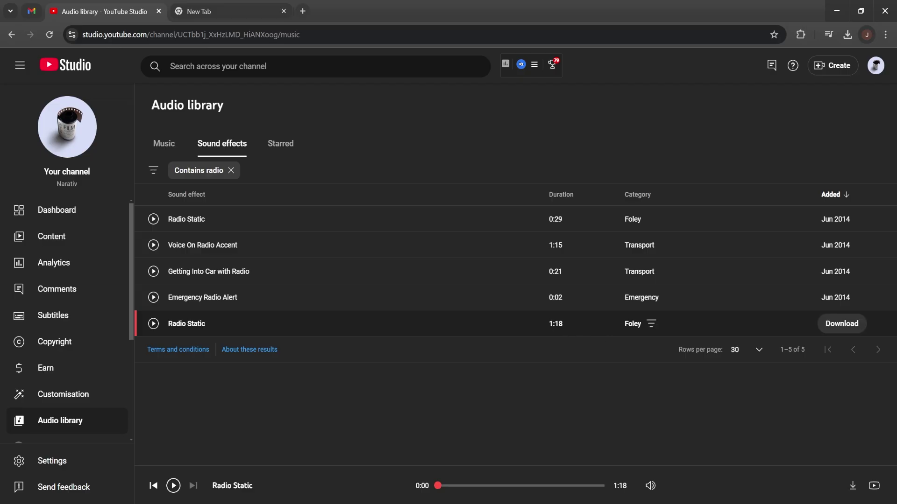
{"action": "left_click", "coordinate": [156, 327]}
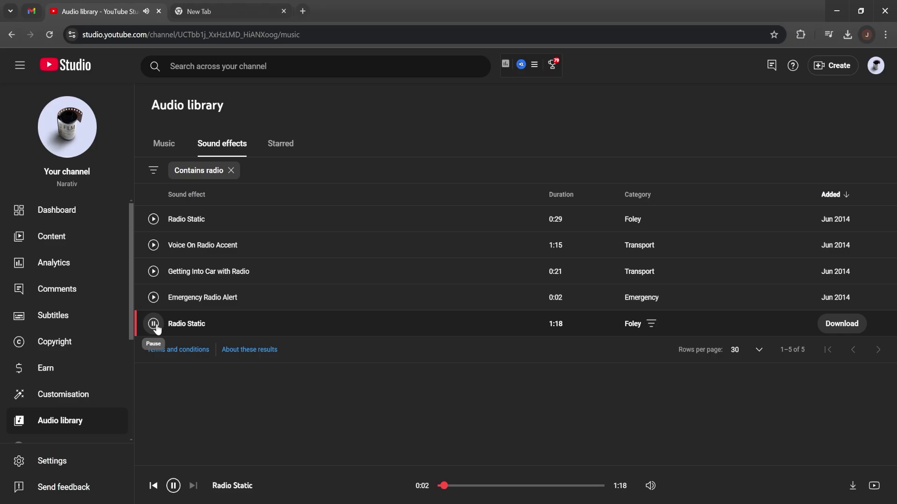
{"action": "left_click", "coordinate": [156, 328]}
Step: Start downloading the 1:18 Radio Static MP3, then cancel the Save As dialog
{"action": "left_click", "coordinate": [842, 324]}
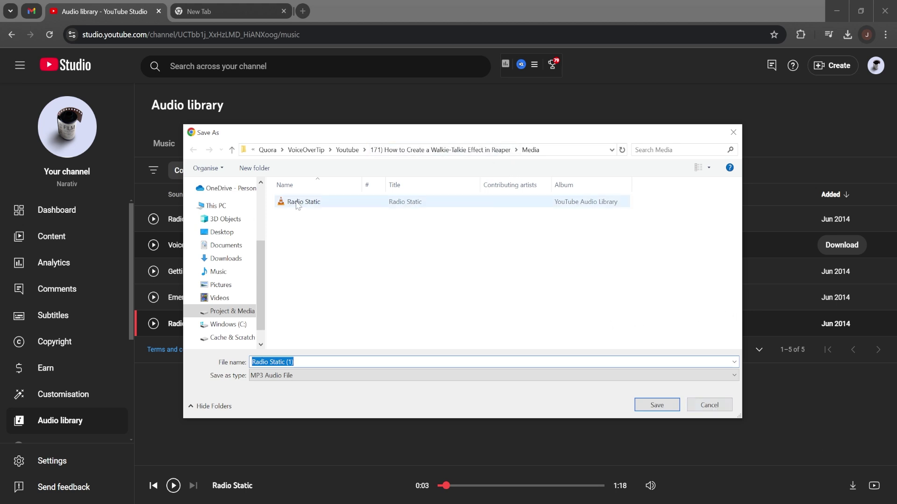
{"action": "left_click", "coordinate": [701, 406]}
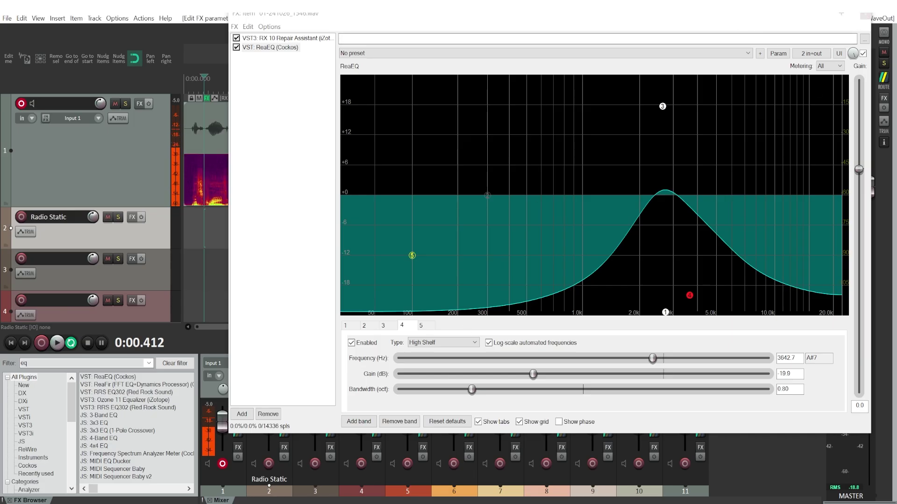
Step: Close the voice clip's FX window and return the play position to the project start
{"action": "left_click_drag", "start_coordinate": [864, 14], "coordinate": [804, 23]}
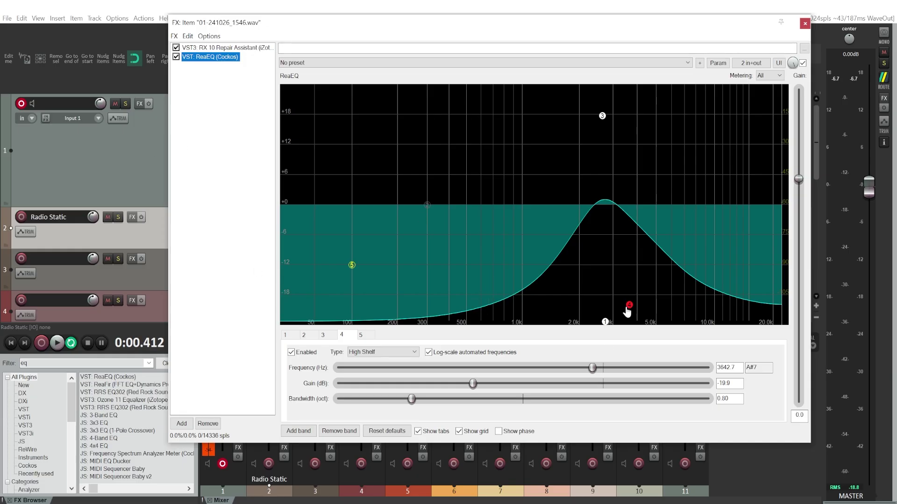
{"action": "left_click", "coordinate": [805, 23]}
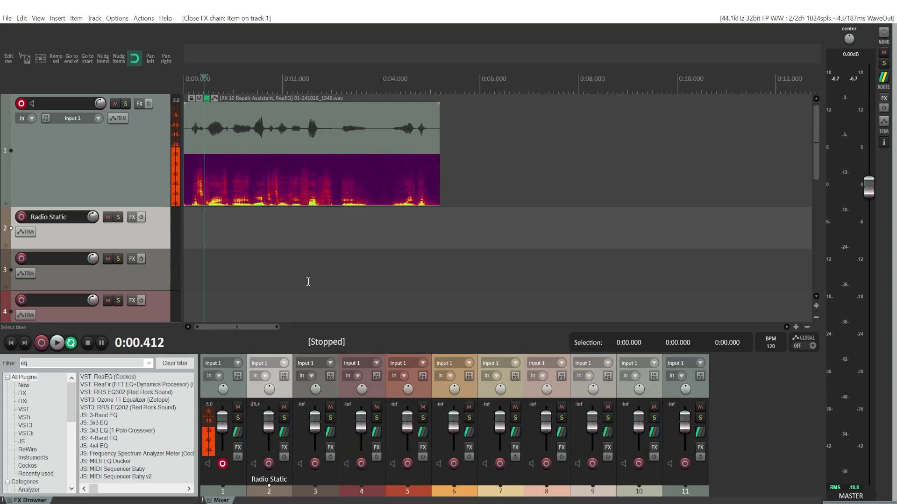
{"action": "left_click", "coordinate": [9, 346]}
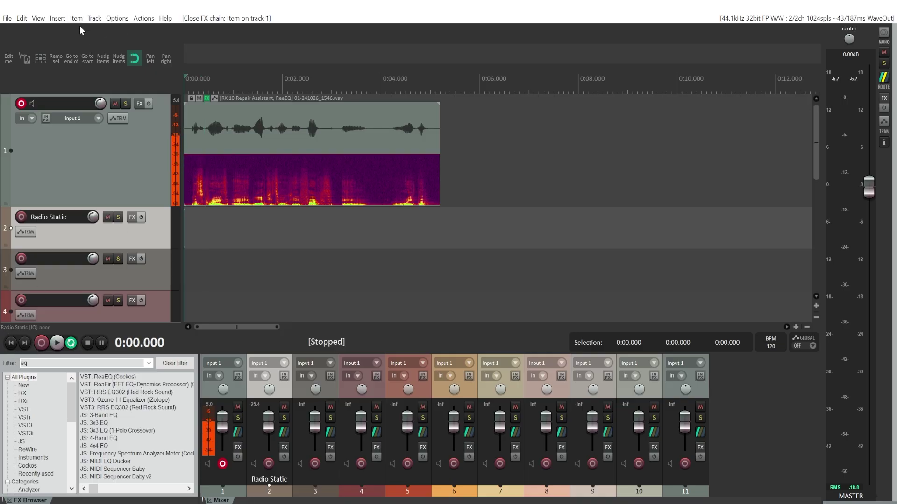
Step: Import the Radio Static media file onto track 2
{"action": "left_click", "coordinate": [59, 18]}
{"action": "left_click", "coordinate": [77, 31]}
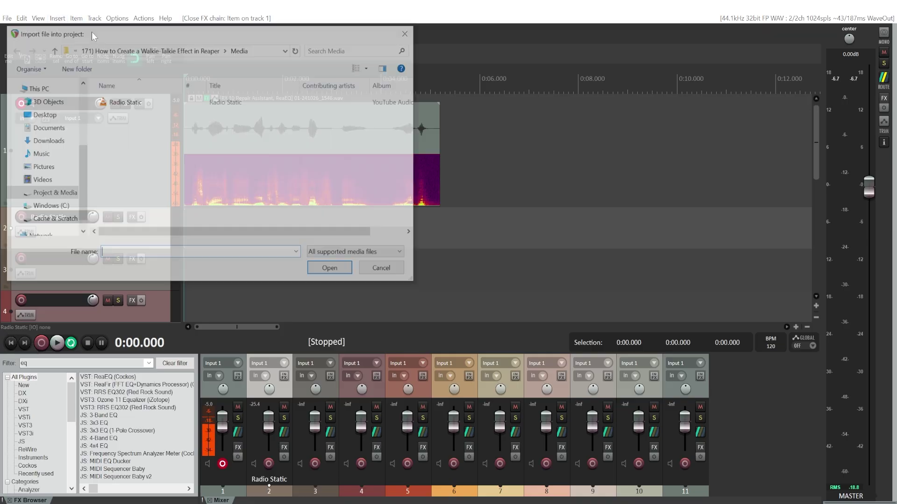
{"action": "left_click", "coordinate": [124, 106]}
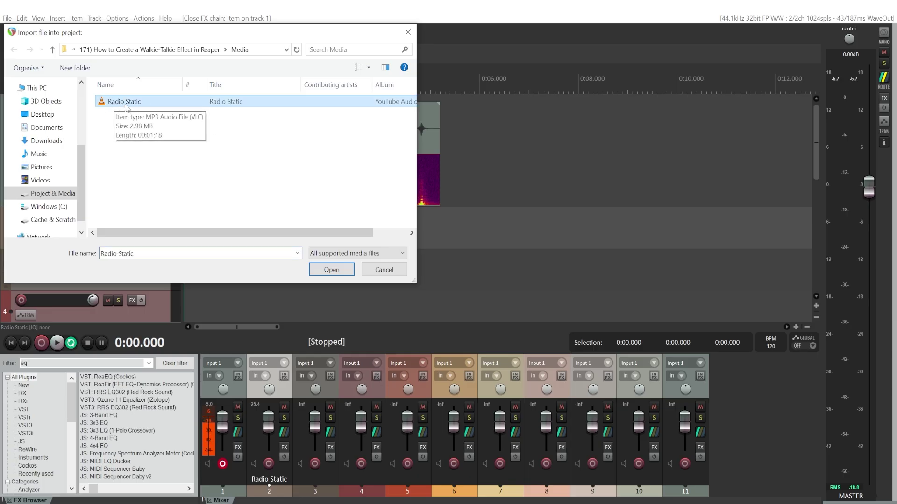
{"action": "left_click", "coordinate": [332, 270]}
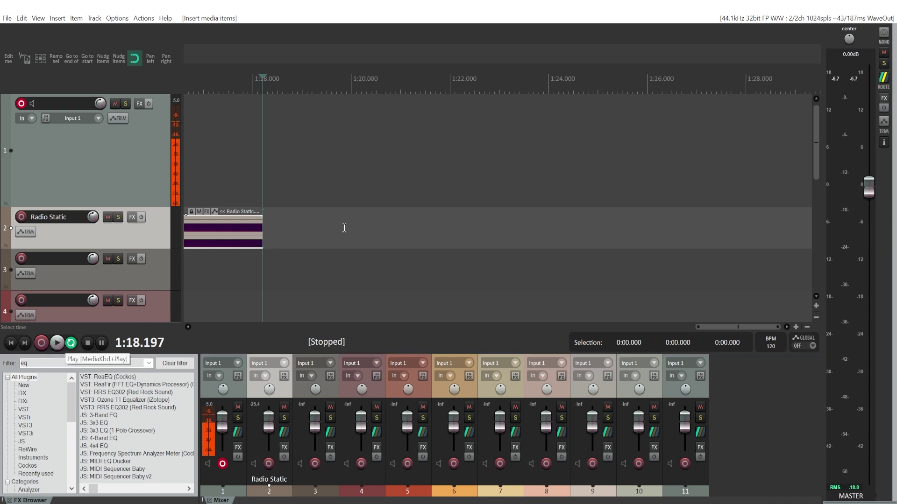
Step: Move the Radio Static clip so it starts at the project start (0:00)
{"action": "left_click", "coordinate": [325, 269]}
{"action": "scroll", "coordinate": [236, 229], "scroll_direction": "left", "scroll_amount": 15}
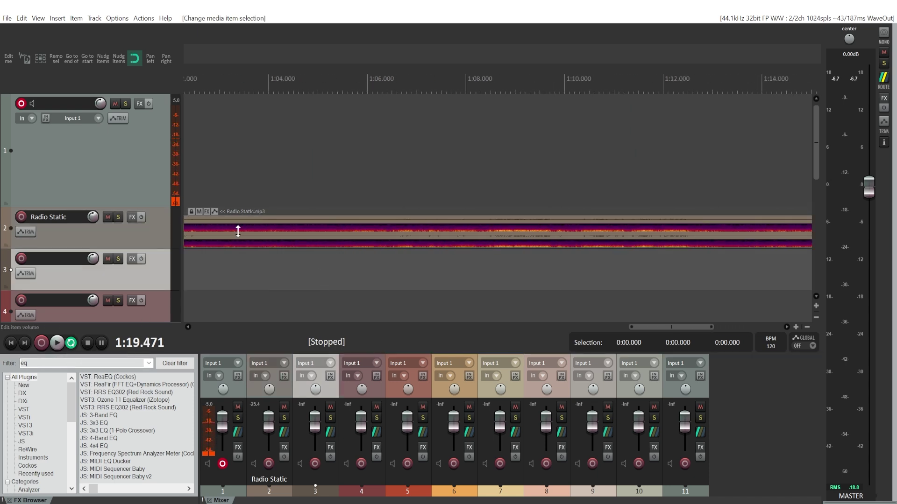
{"action": "scroll", "coordinate": [236, 237], "scroll_direction": "left", "scroll_amount": 10}
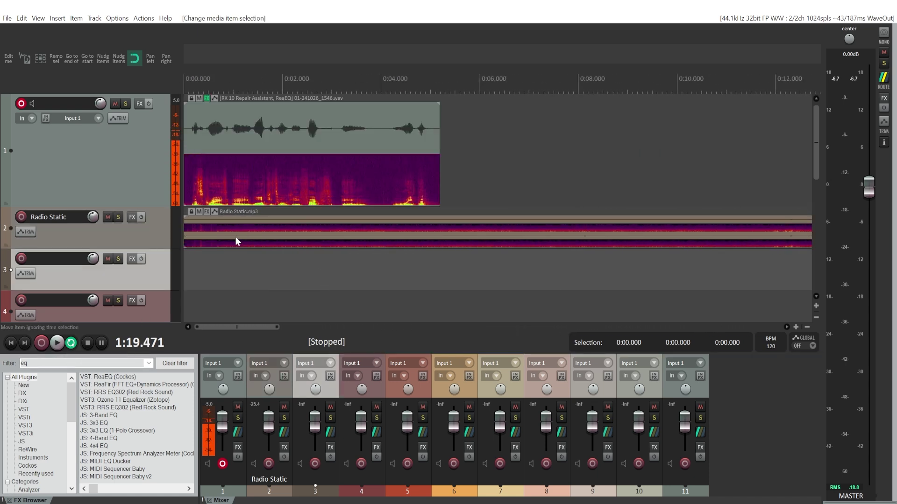
{"action": "left_click", "coordinate": [212, 266]}
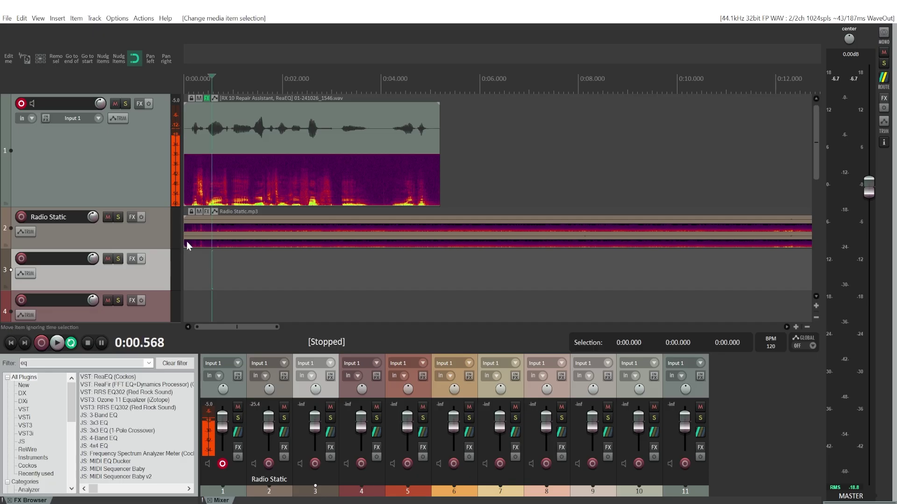
{"action": "left_click_drag", "start_coordinate": [187, 245], "coordinate": [218, 244]}
{"action": "left_click_drag", "start_coordinate": [292, 223], "coordinate": [244, 230]}
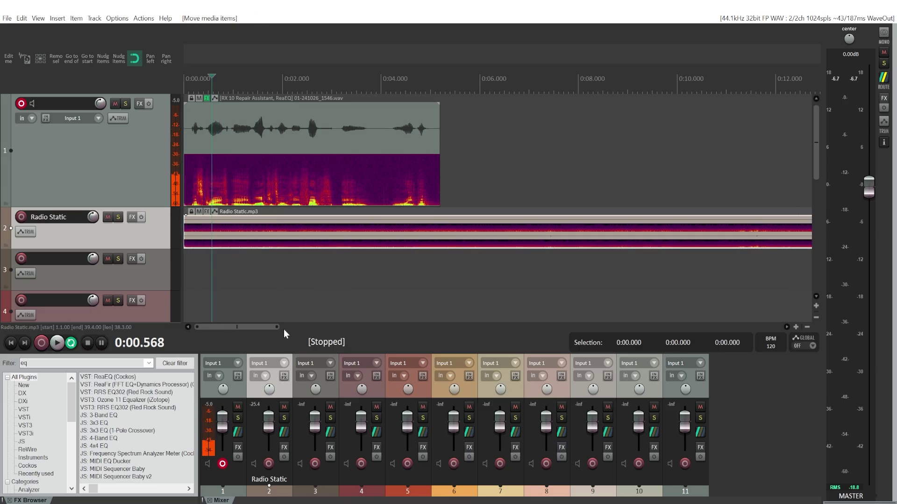
Step: Trim the Radio Static clip's right edge to 0:05.198 so it ends with the voice clip
{"action": "left_click_drag", "start_coordinate": [278, 327], "coordinate": [684, 296]}
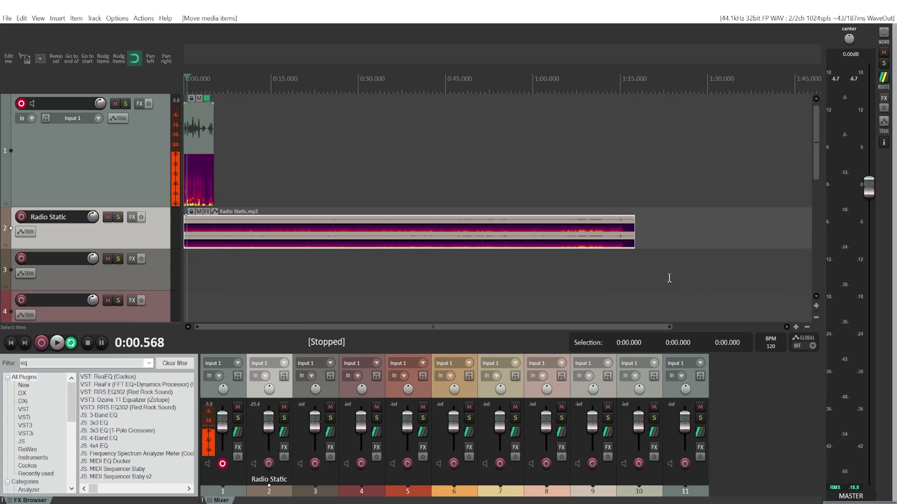
{"action": "left_click_drag", "start_coordinate": [633, 246], "coordinate": [214, 235]}
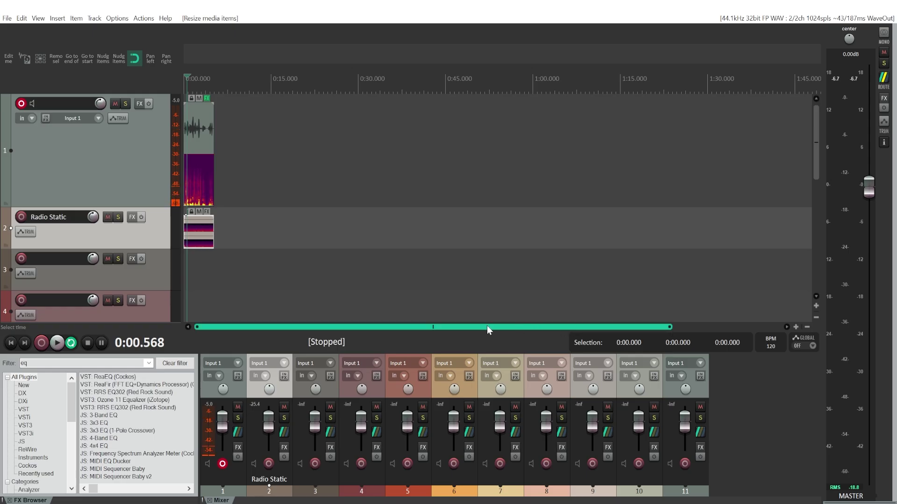
{"action": "scroll", "coordinate": [222, 236], "scroll_direction": "up", "scroll_amount": 3}
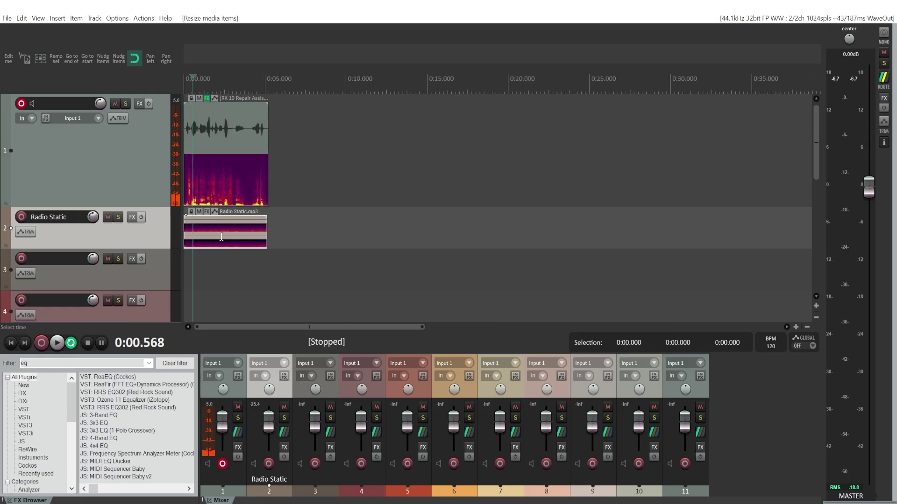
{"action": "scroll", "coordinate": [222, 237], "scroll_direction": "up", "scroll_amount": 5}
{"action": "scroll", "coordinate": [506, 234], "scroll_direction": "down", "scroll_amount": 2}
{"action": "left_click_drag", "start_coordinate": [511, 246], "coordinate": [513, 247]}
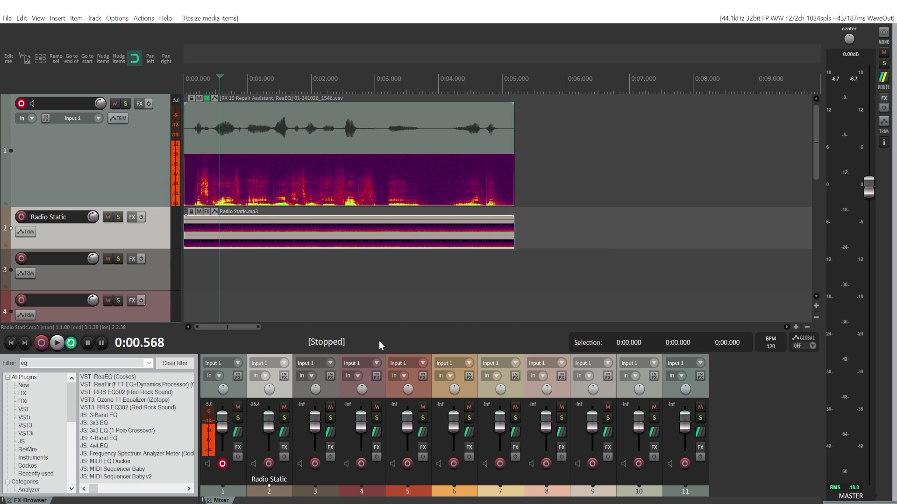
Step: Play the voice with the static underneath from the project start, then stop
{"action": "left_click", "coordinate": [190, 84]}
{"action": "left_click", "coordinate": [11, 343]}
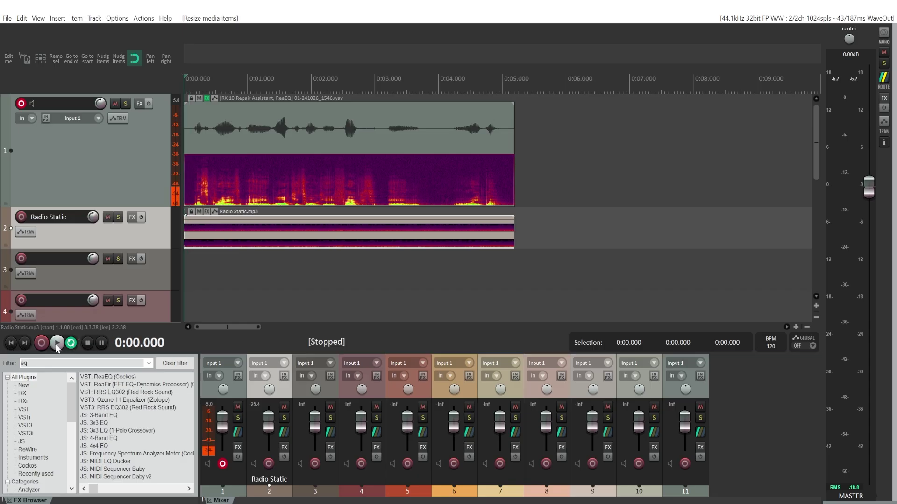
{"action": "left_click", "coordinate": [56, 342]}
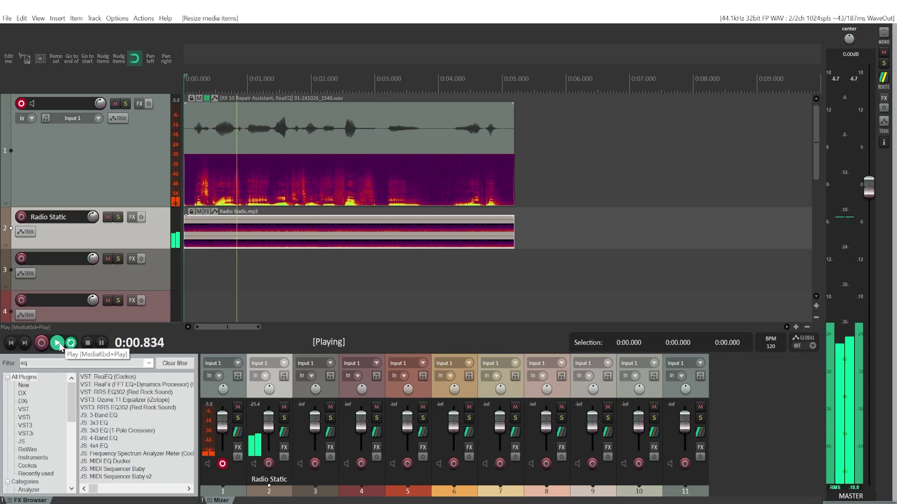
{"action": "left_click", "coordinate": [88, 343]}
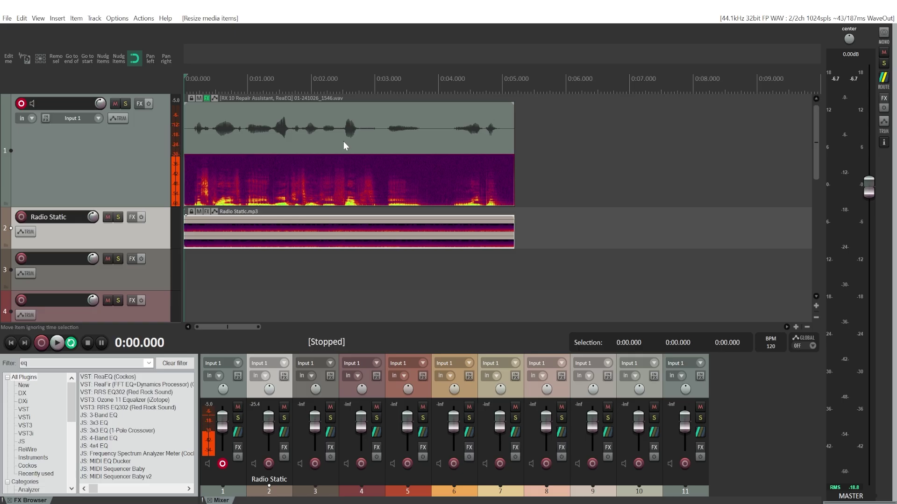
Step: Lower the Radio Static track's volume from 0 dB to -1.51 dB
{"action": "left_click", "coordinate": [374, 228]}
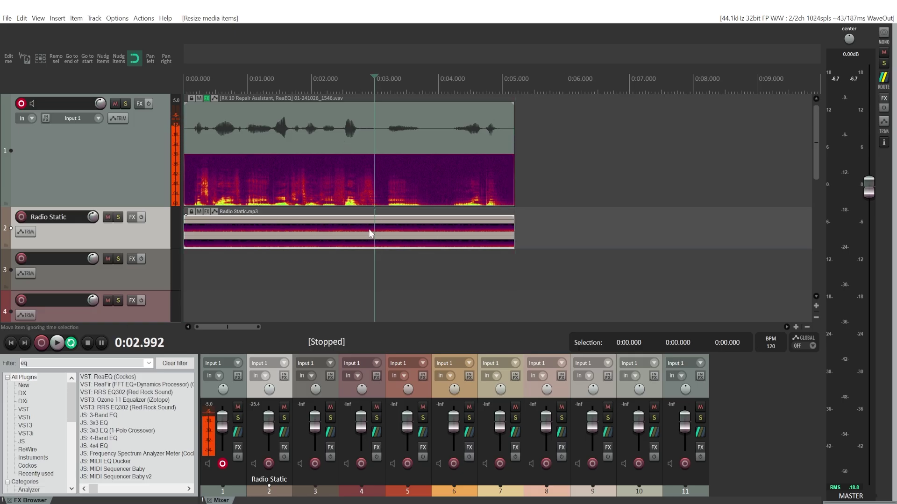
{"action": "left_click", "coordinate": [293, 245]}
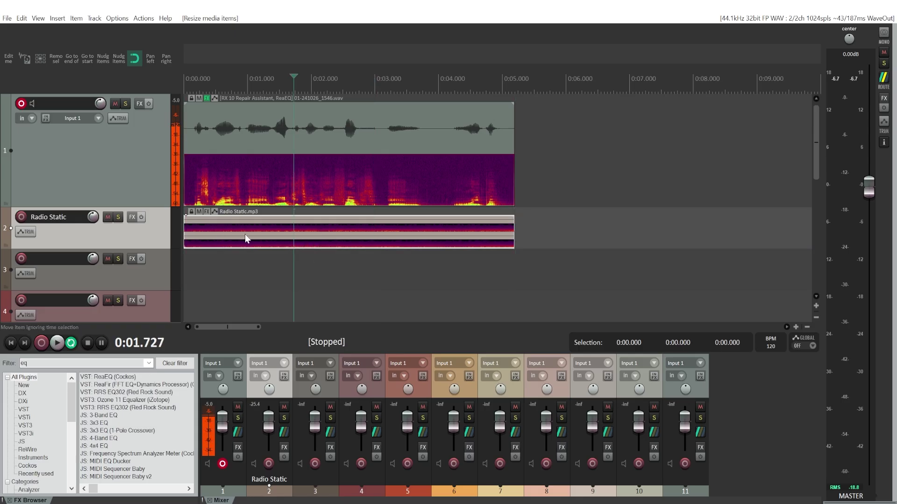
{"action": "mouse_move", "coordinate": [92, 217]}
{"action": "left_mouse_down"}
{"action": "mouse_move", "coordinate": [92, 235]}
{"action": "mouse_move", "coordinate": [93, 218]}
{"action": "left_mouse_up"}
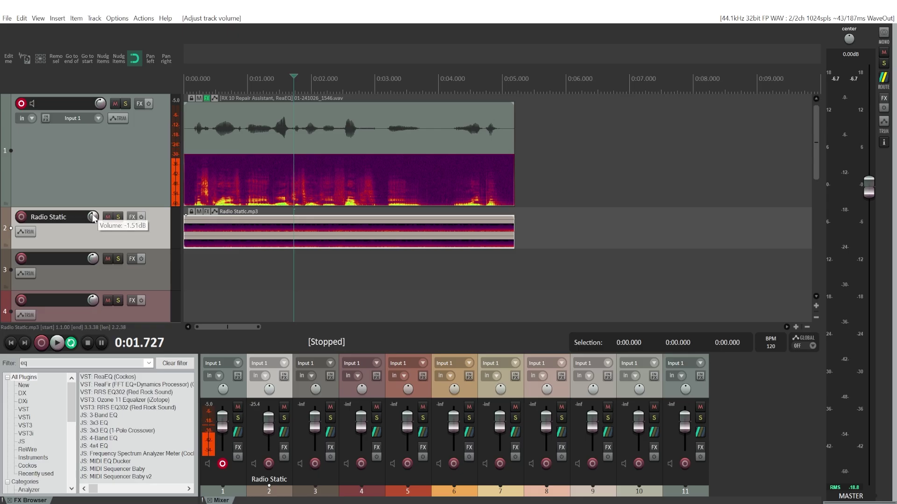